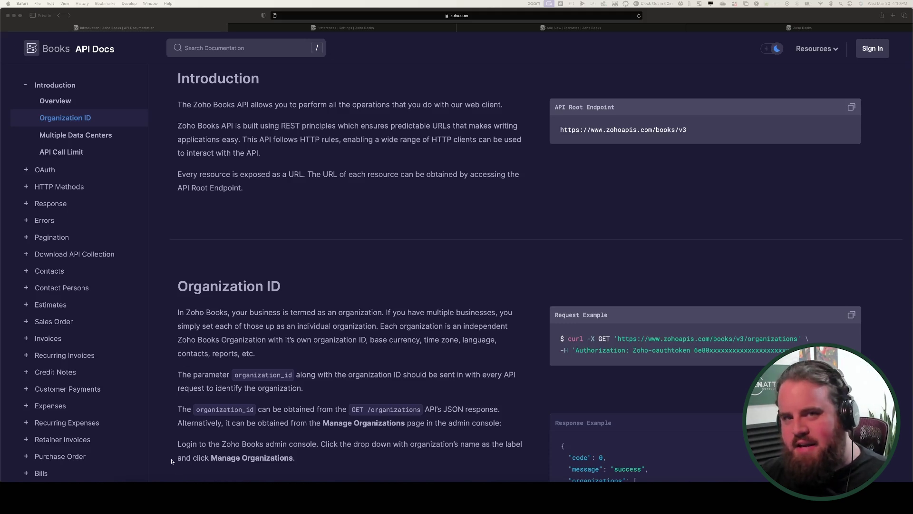
# - Expand Sales Order in the API docs sidebar and open 'Create a sales order'
pyautogui.scroll(-2, 72, 265)
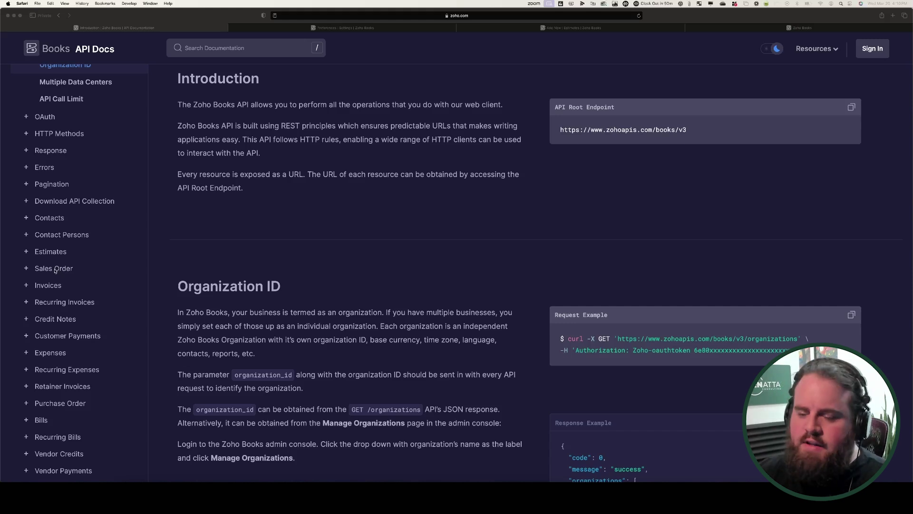
pyautogui.click(55, 268)
pyautogui.click(54, 269)
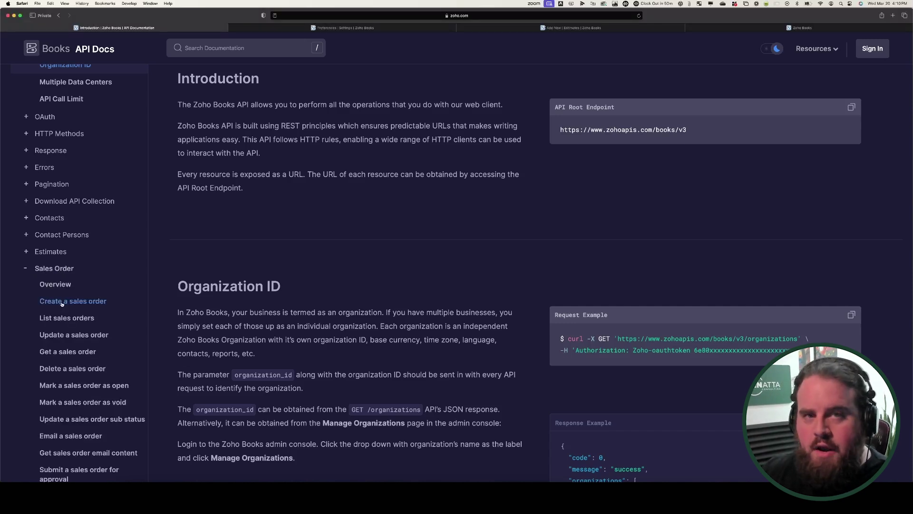
pyautogui.click(62, 302)
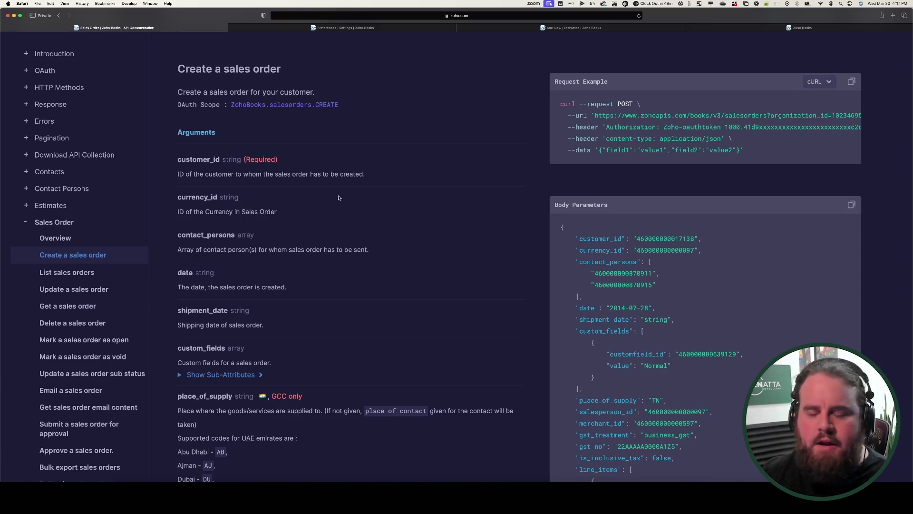
# - Scroll to salesorder_number and highlight its name and the disabled-auto-numbering note
pyautogui.scroll(-1, 323, 218)
pyautogui.scroll(-5, 323, 219)
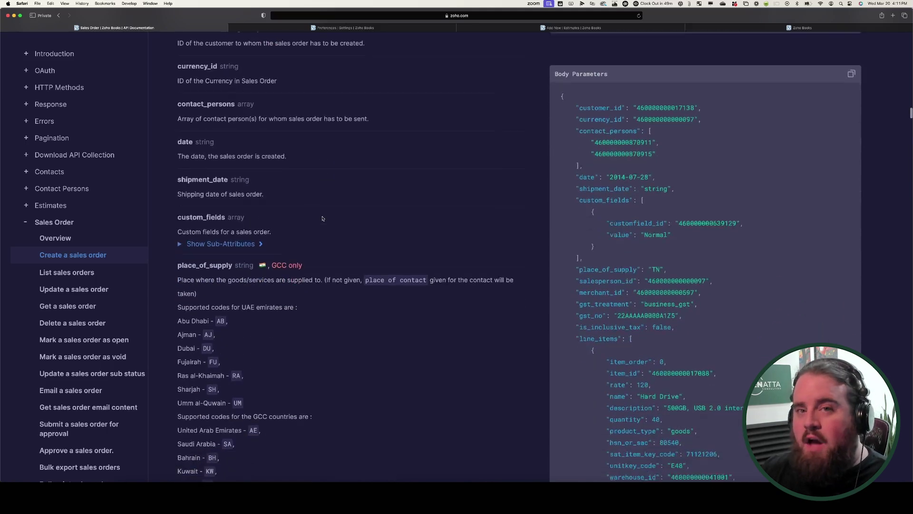
pyautogui.scroll(-7, 322, 219)
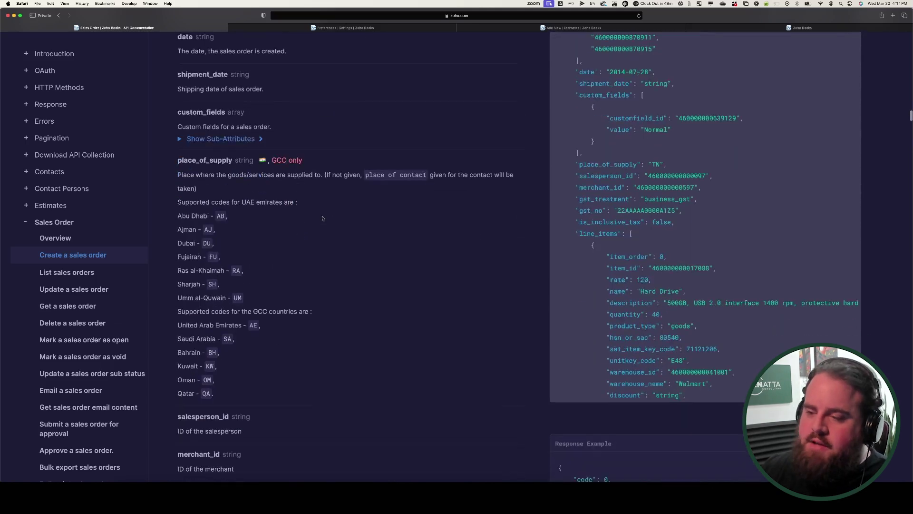
pyautogui.scroll(-10, 322, 218)
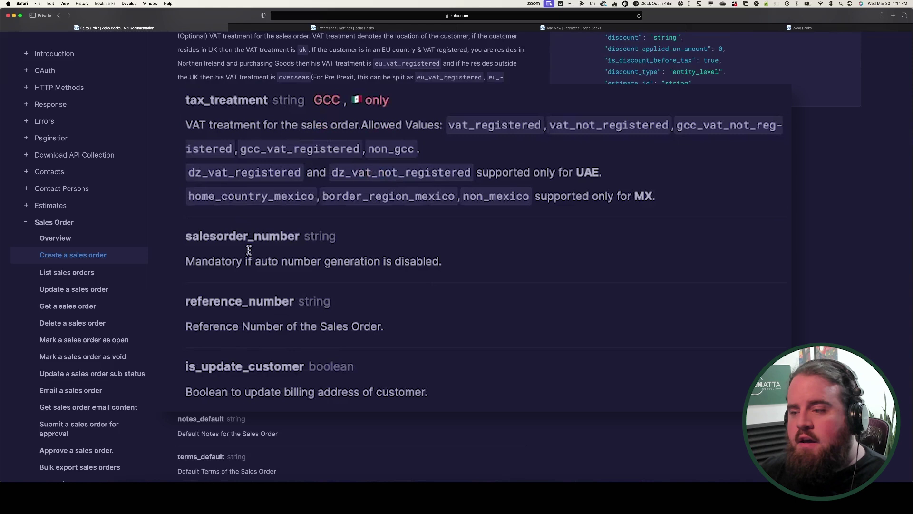
pyautogui.moveTo(189, 239); pyautogui.dragTo(298, 238)
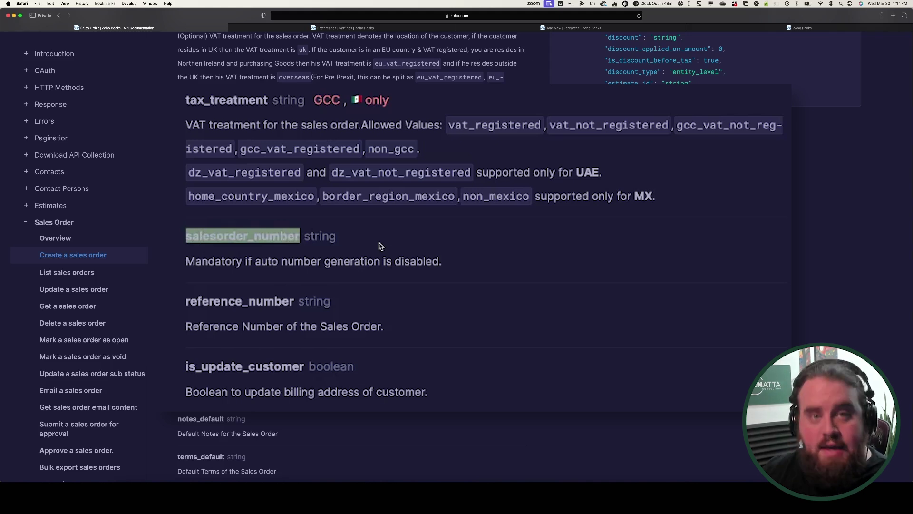
pyautogui.moveTo(195, 261); pyautogui.dragTo(445, 262)
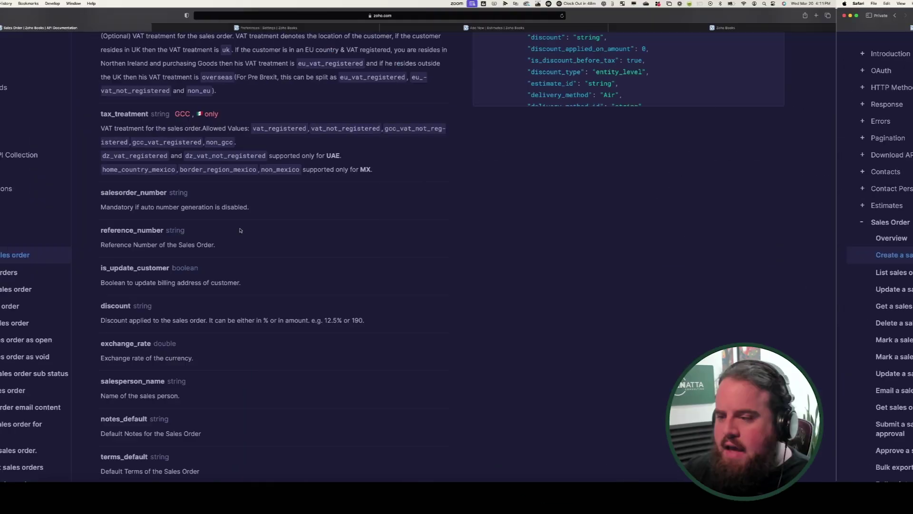
# - Scroll to Query Parameters and highlight the ignore_auto_number_generation parameter
pyautogui.scroll(-3, 316, 233)
pyautogui.scroll(-10, 317, 233)
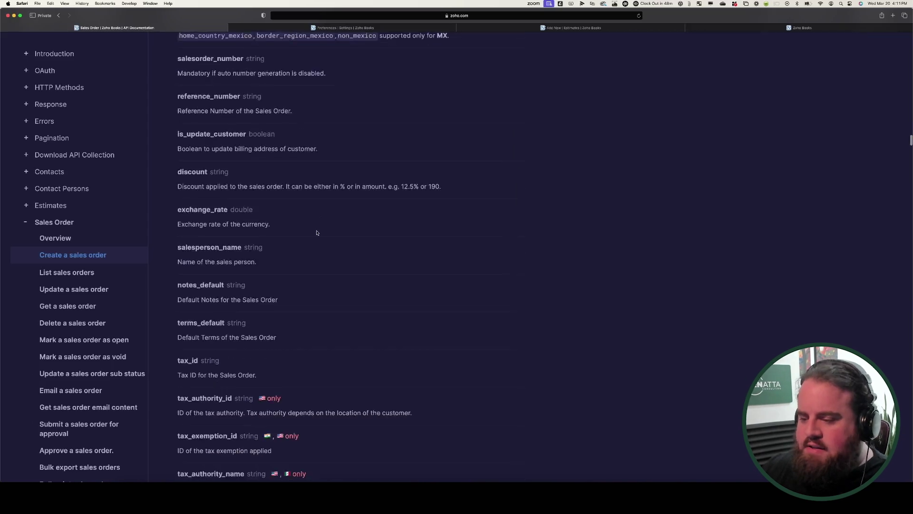
pyautogui.scroll(-2, 317, 232)
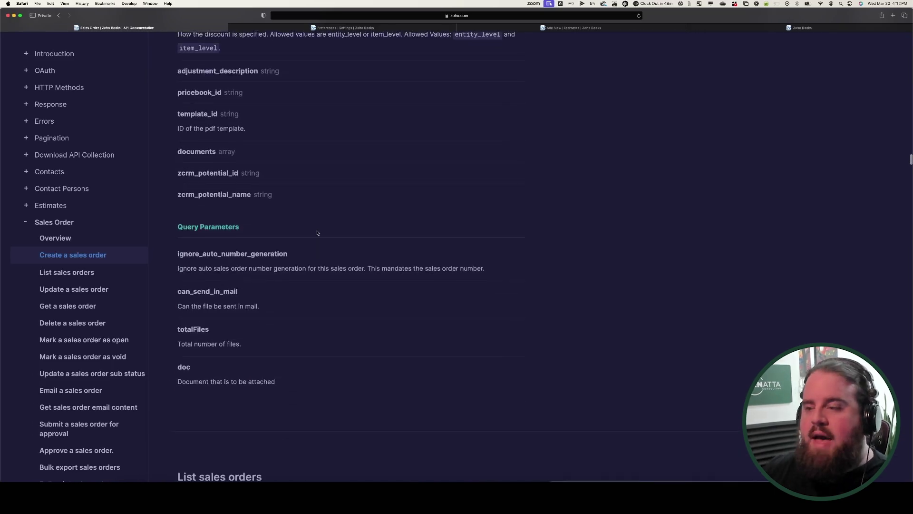
pyautogui.moveTo(178, 239); pyautogui.dragTo(211, 238)
pyautogui.moveTo(238, 203); pyautogui.dragTo(386, 205)
pyautogui.click(399, 205)
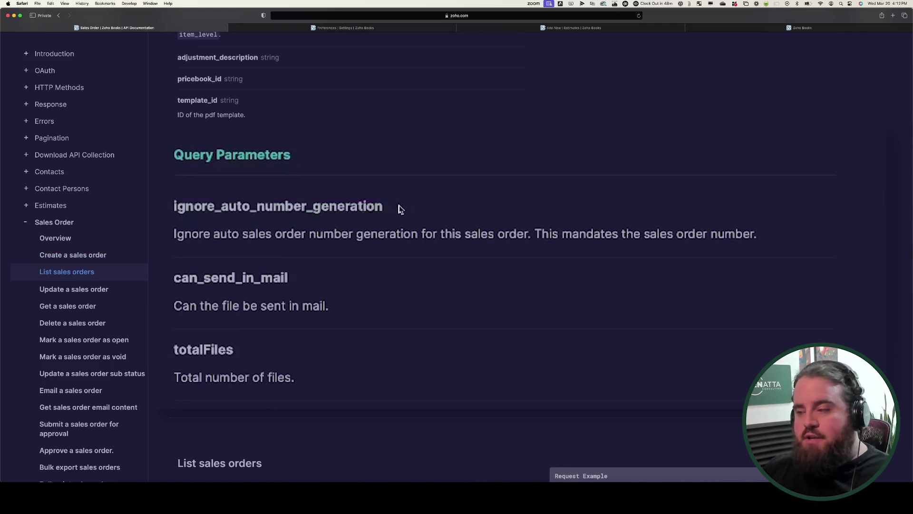
pyautogui.scroll(3, 399, 208)
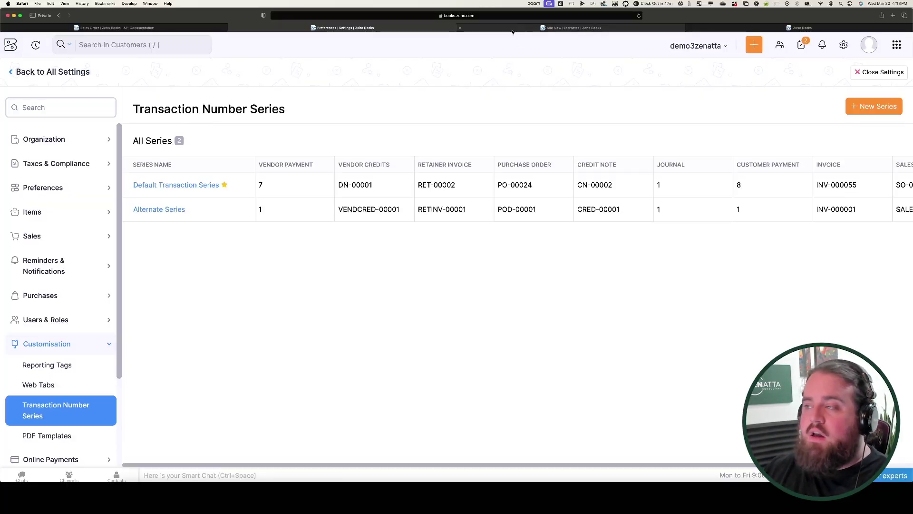
# - Bring up the Transaction Number Series list with Default Transaction Series and Alternate Series
pyautogui.moveTo(513, 32)
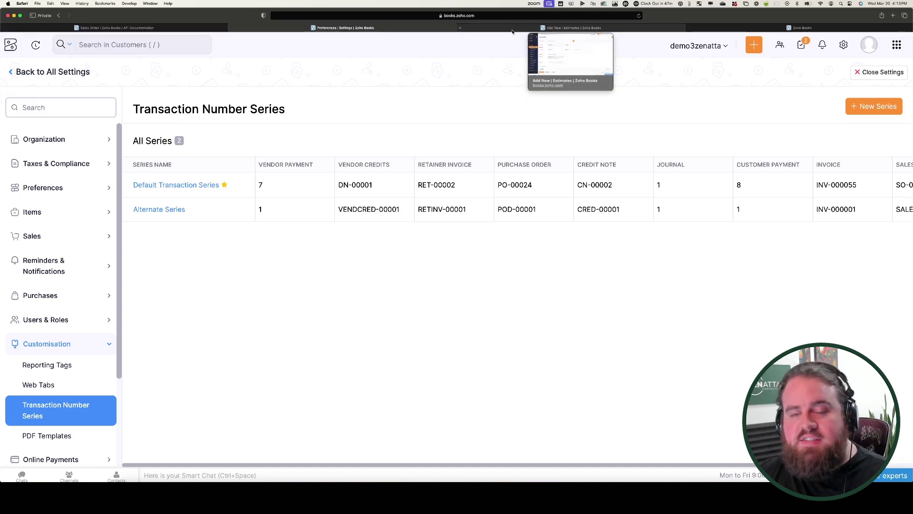
pyautogui.click(512, 28)
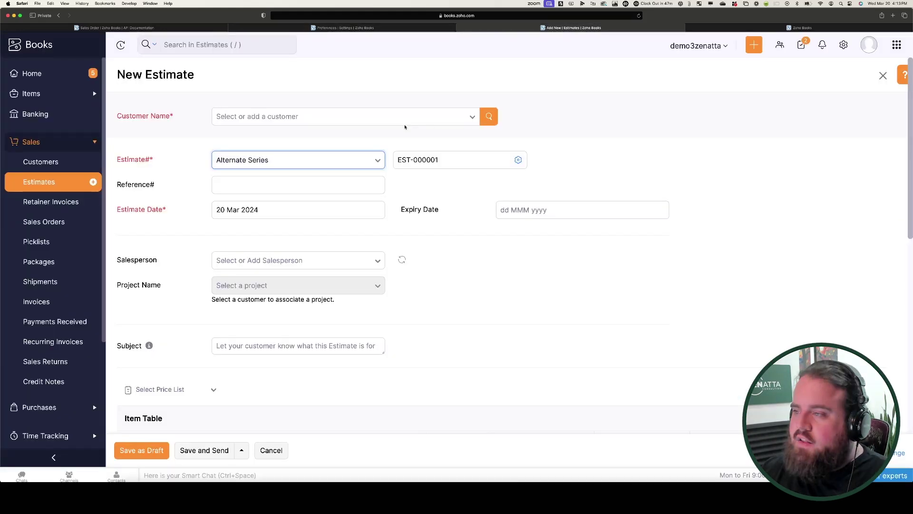
pyautogui.click(519, 160)
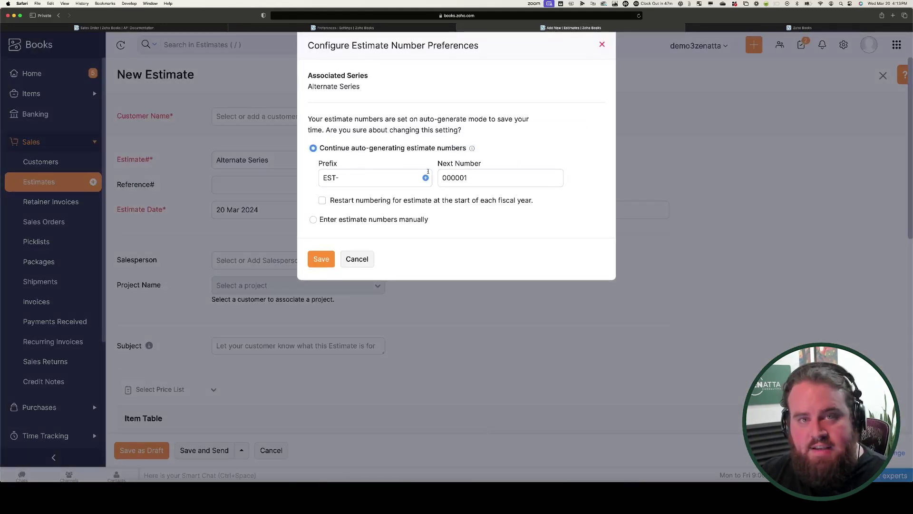
pyautogui.click(372, 173)
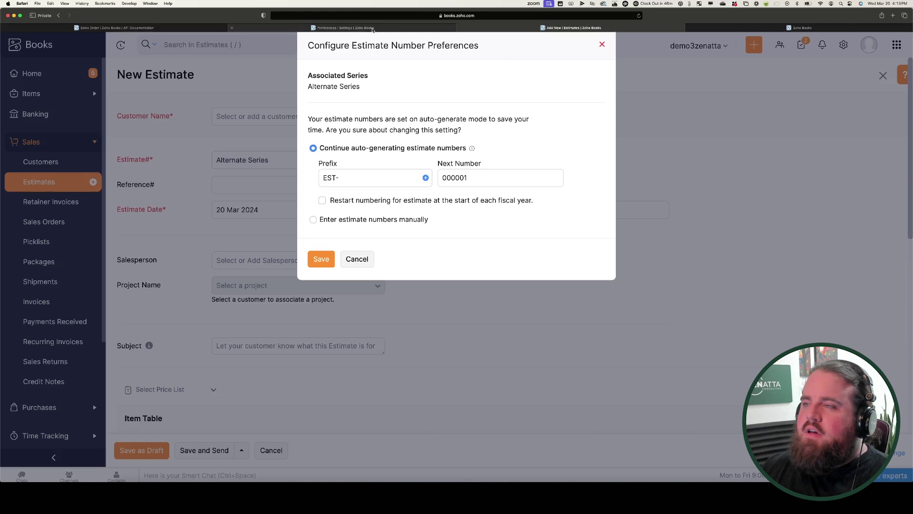
pyautogui.click(352, 27)
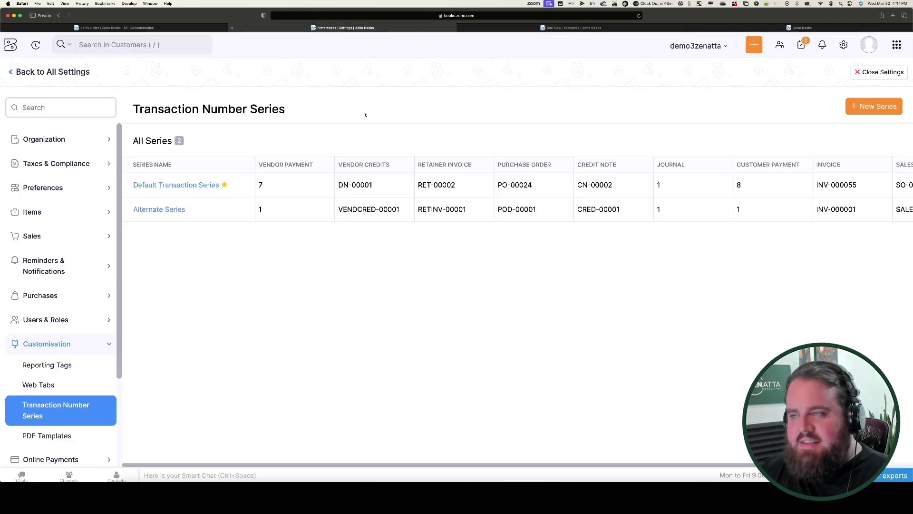
# - Edit the Default Transaction Series and review the Credit Note prefix CN-, start 00002, restart setting
pyautogui.click(206, 185)
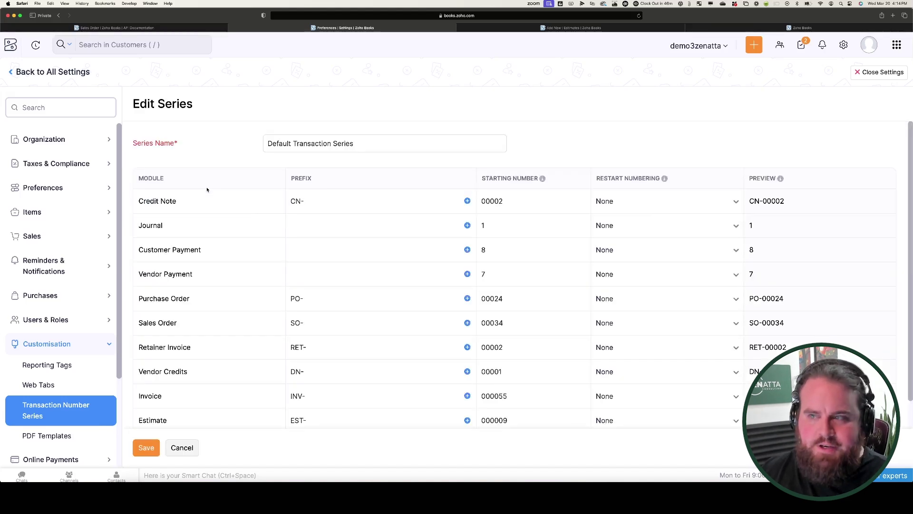
pyautogui.scroll(-1, 219, 190)
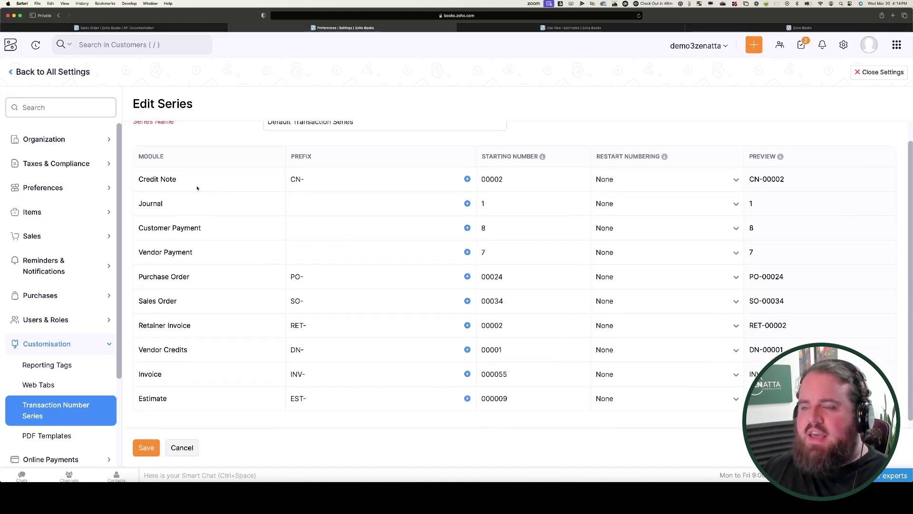
pyautogui.scroll(-1, 182, 286)
pyautogui.click(303, 180)
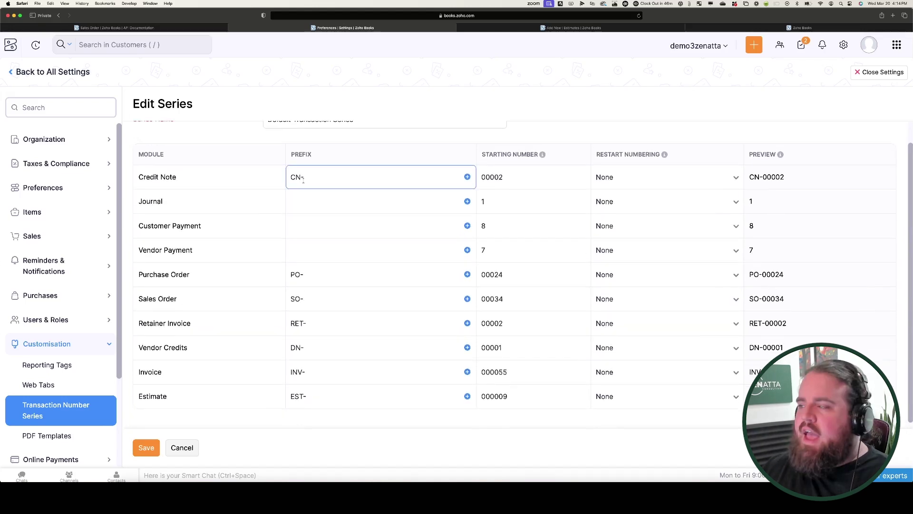
pyautogui.click(297, 207)
pyautogui.click(508, 176)
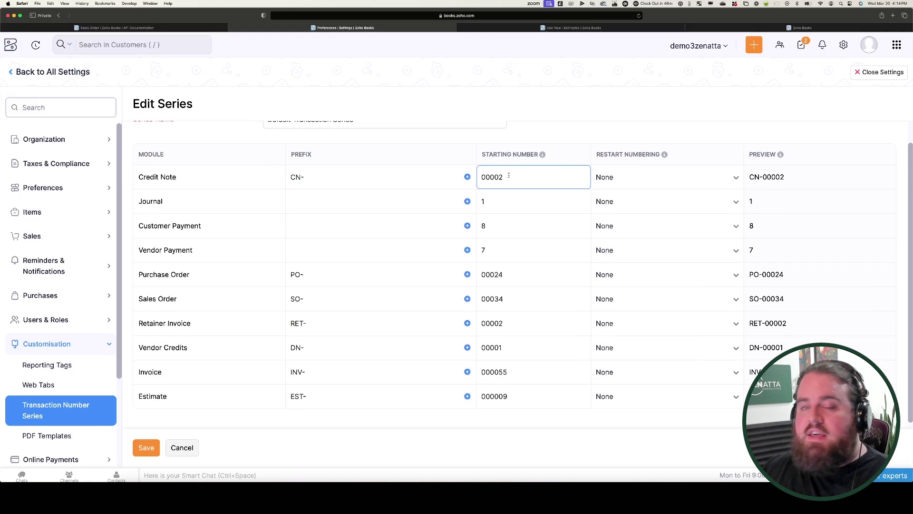
pyautogui.click(628, 178)
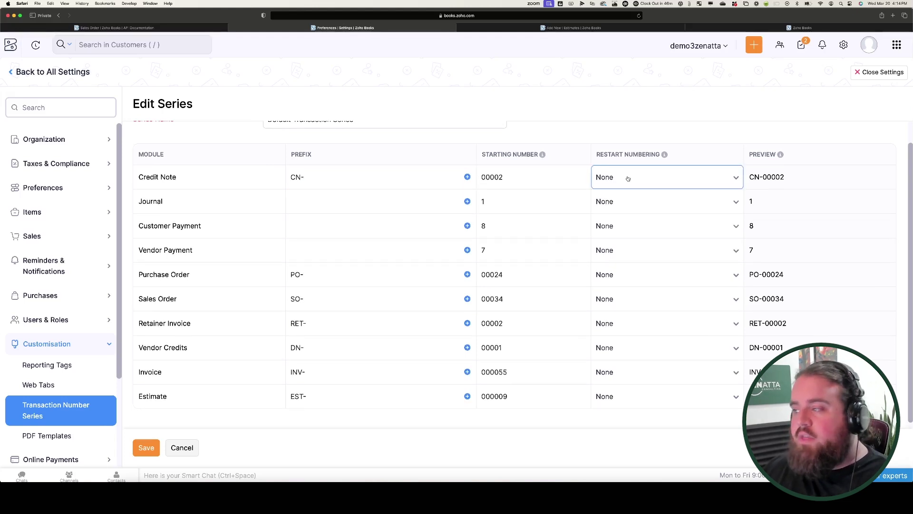
pyautogui.hotkey('shift', 'Tab')
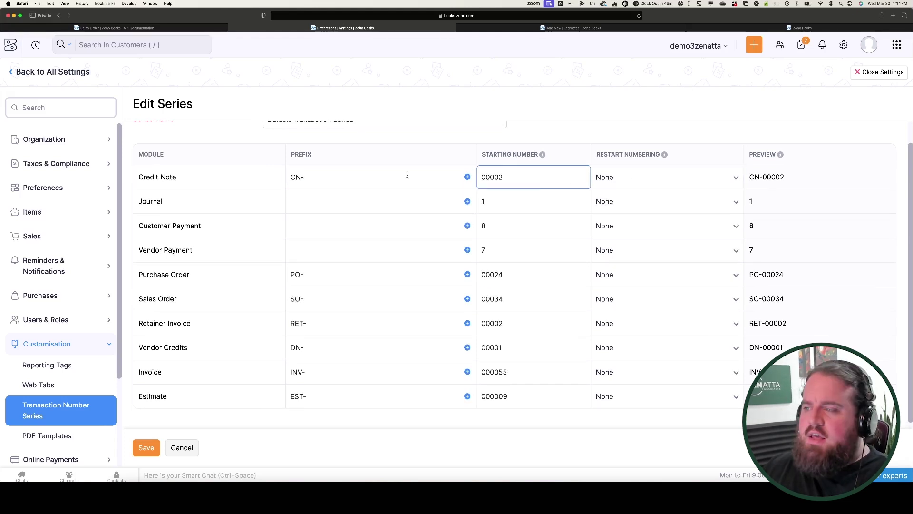
pyautogui.click(406, 176)
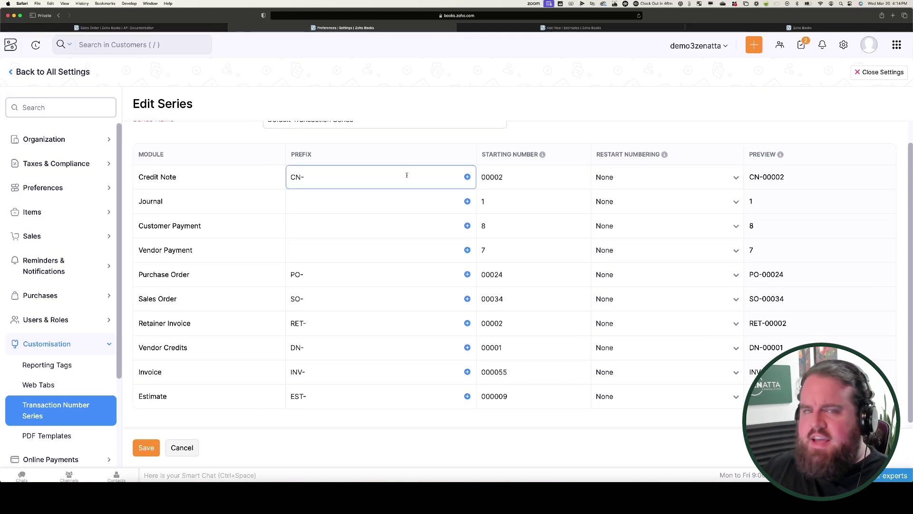
# - Add the Transaction Date placeholder to make the prefix CN-%DD%, keeping Restart Numbering at None
pyautogui.click(466, 178)
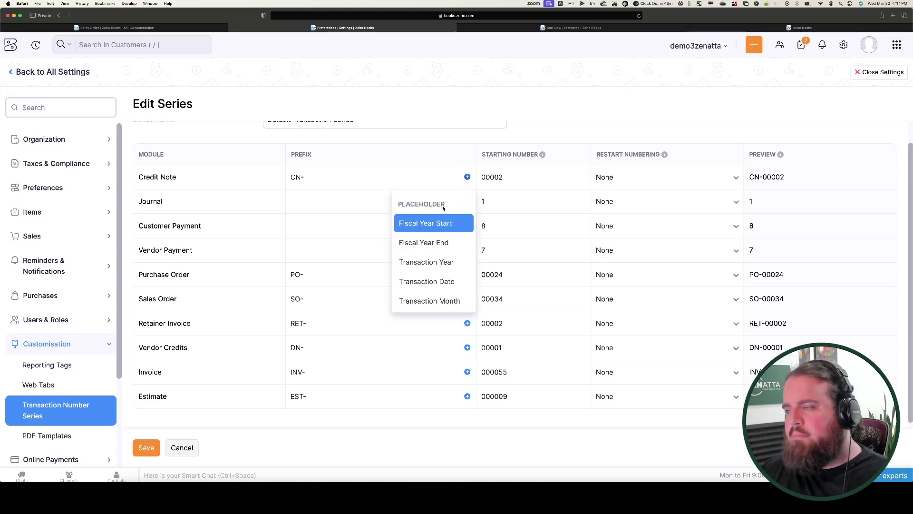
pyautogui.moveTo(438, 226)
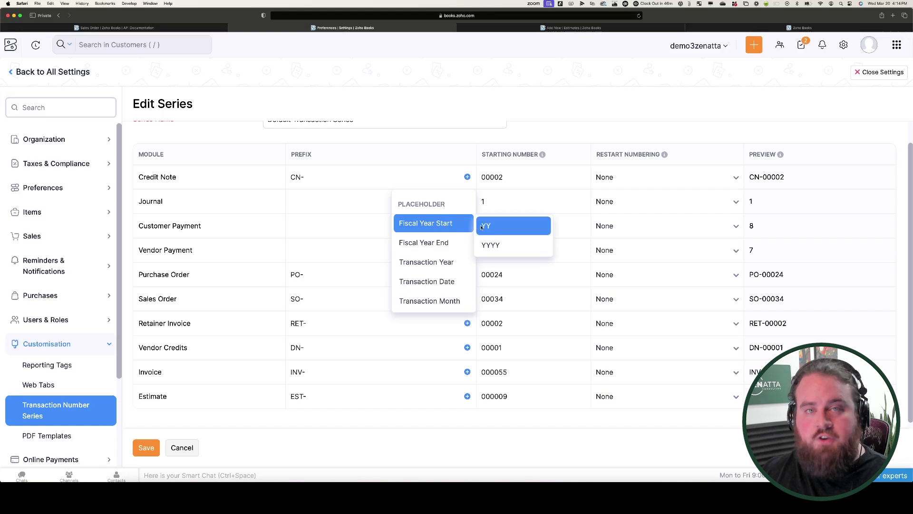
pyautogui.moveTo(442, 265)
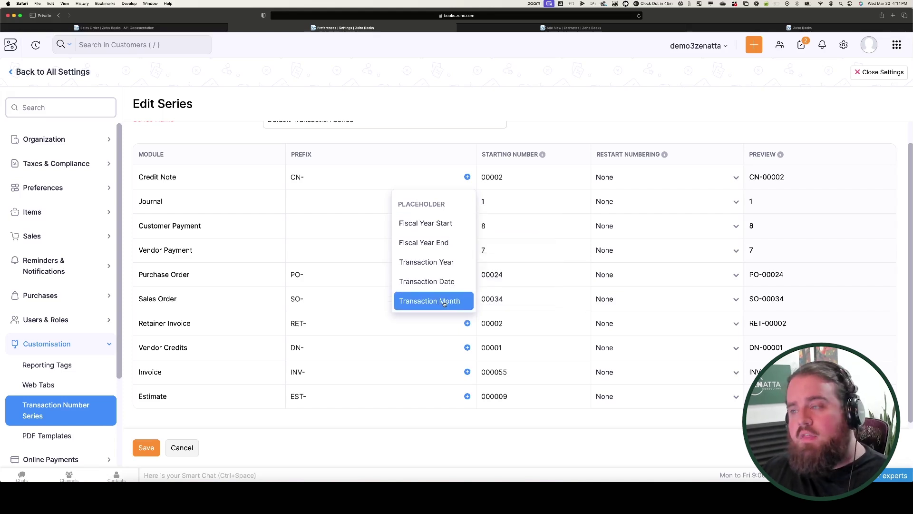
pyautogui.click(432, 282)
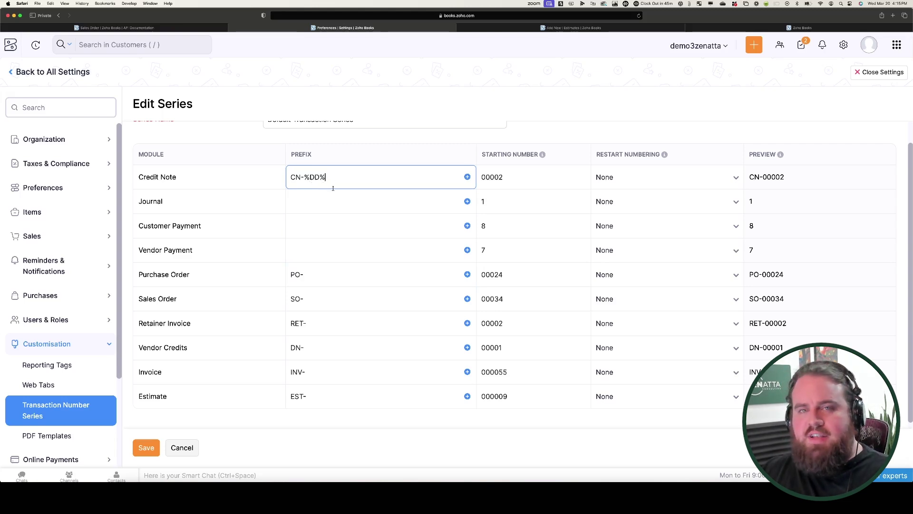
pyautogui.click(615, 178)
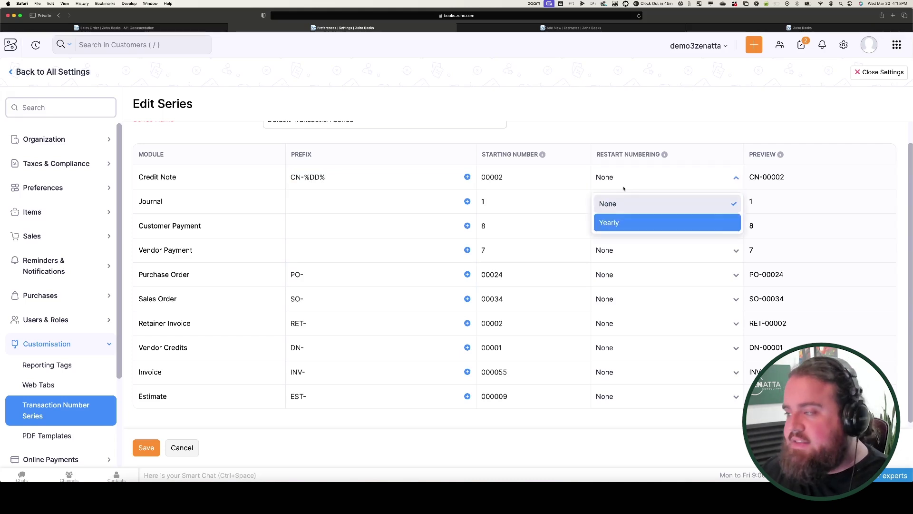
pyautogui.click(623, 187)
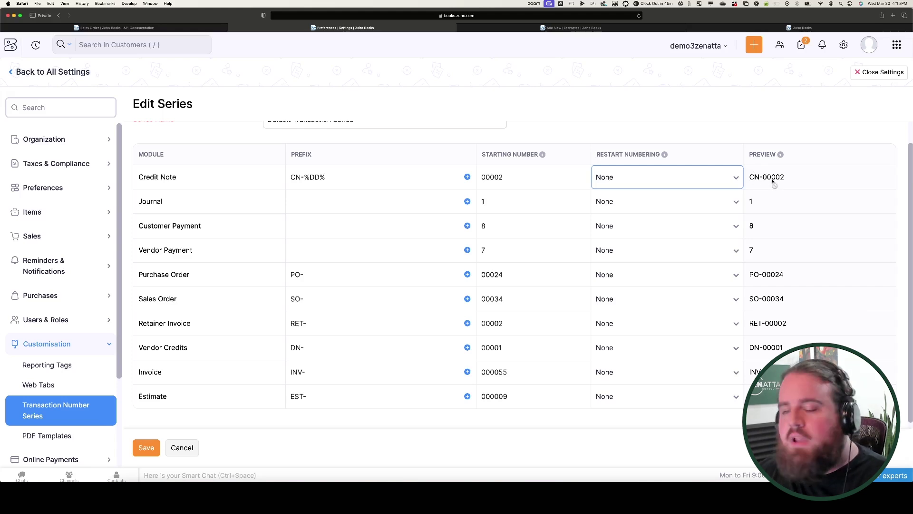
# - Save the Default Transaction Series so credit notes preview as CN-%DD%00002
pyautogui.click(146, 446)
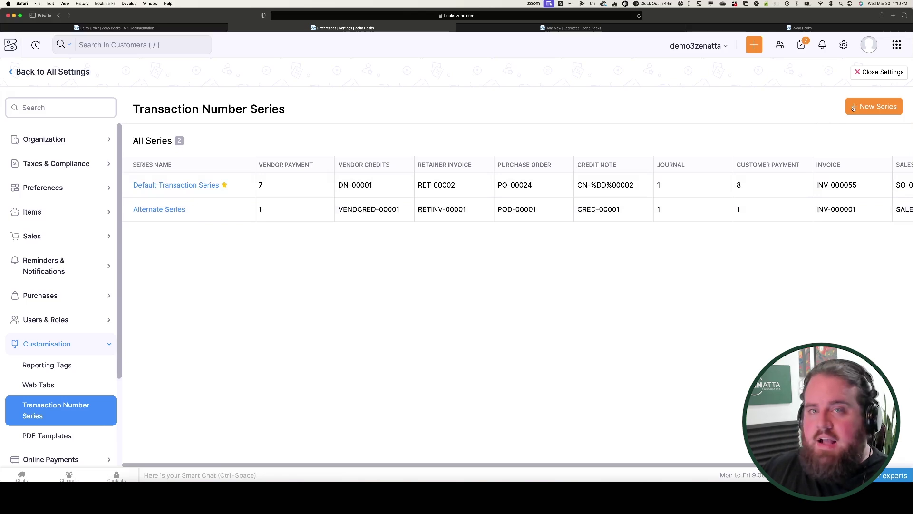
# - Start creating a new number series from the Transaction Number Series list
pyautogui.click(853, 109)
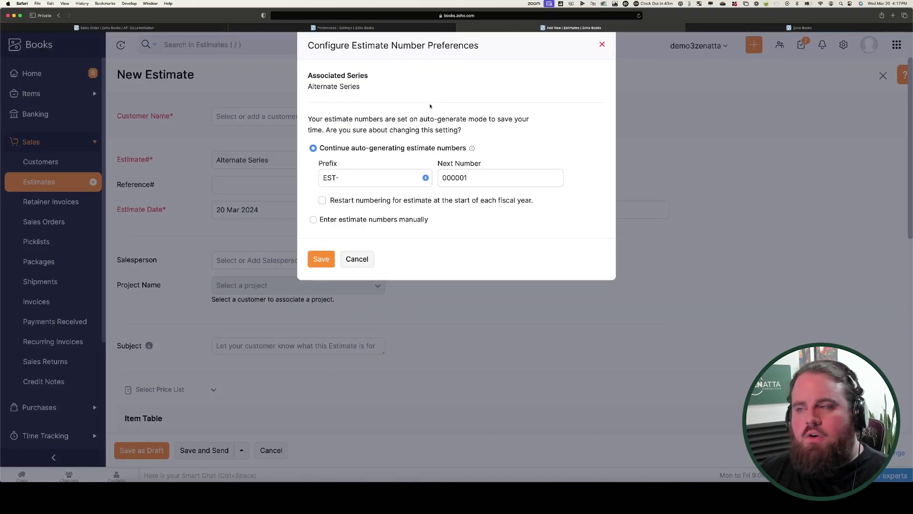
# - Close the preferences and switch the estimate to the Alternate Series, giving EST-000001
pyautogui.click(602, 44)
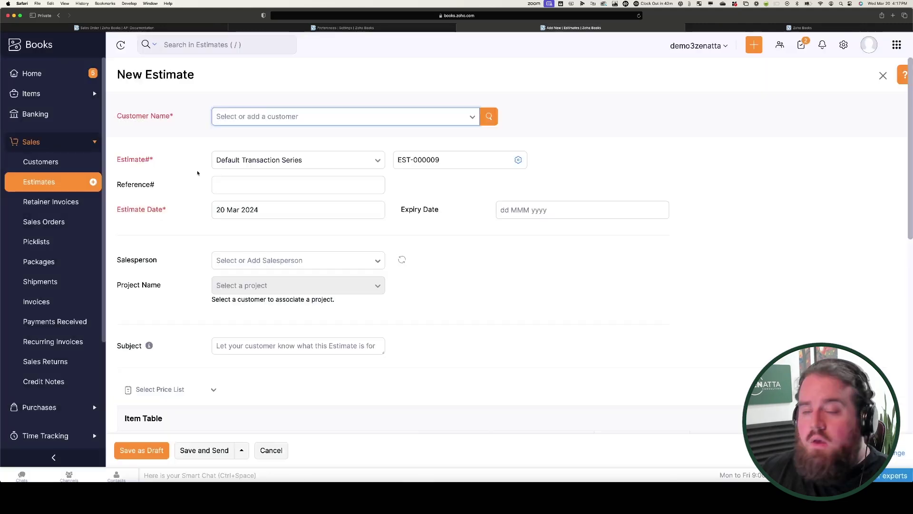
pyautogui.click(313, 163)
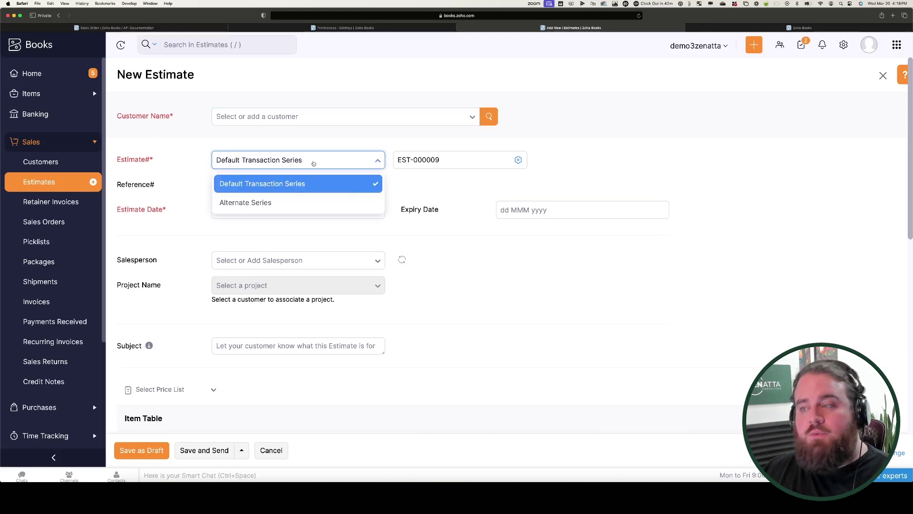
pyautogui.click(278, 206)
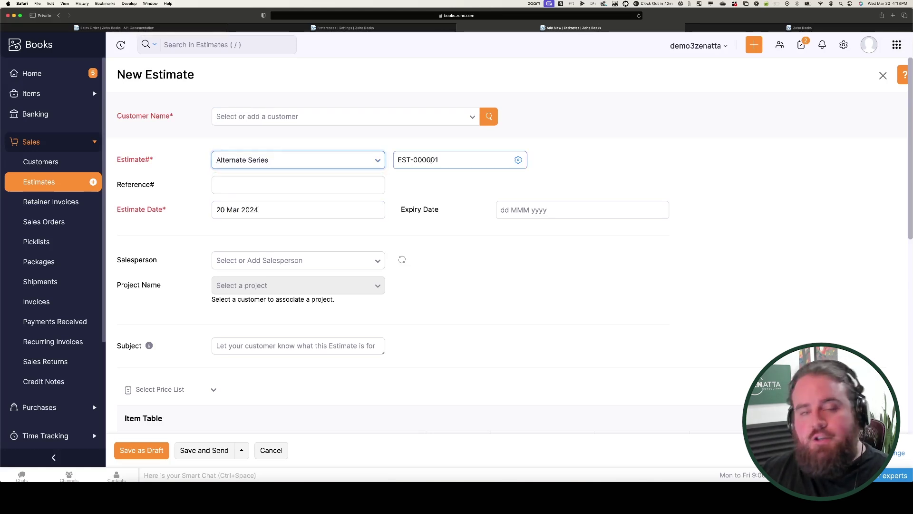
pyautogui.click(449, 160)
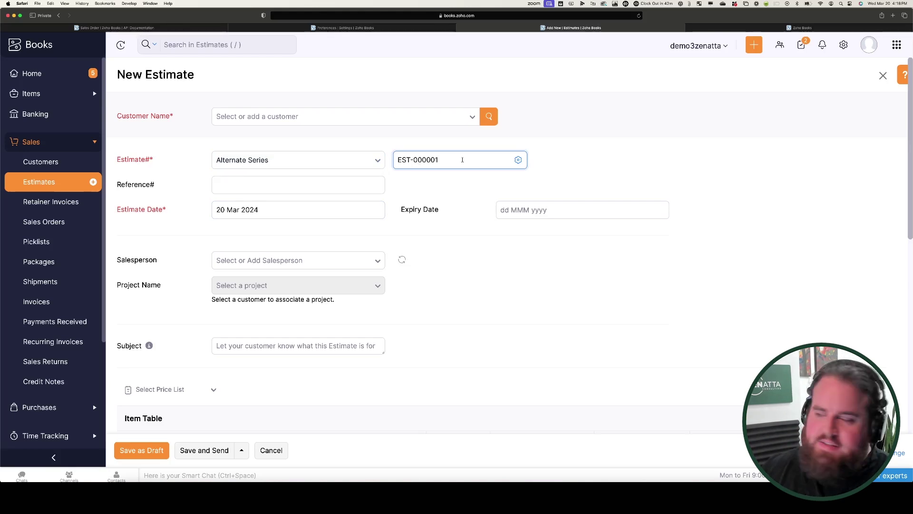
# - Set estimate numbering preferences to 'Enter estimate numbers manually' and save
pyautogui.click(518, 160)
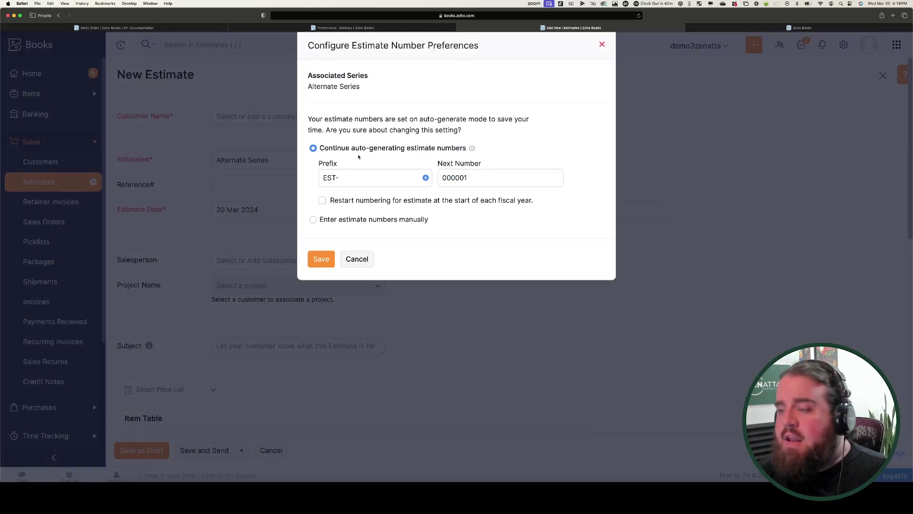
pyautogui.click(375, 219)
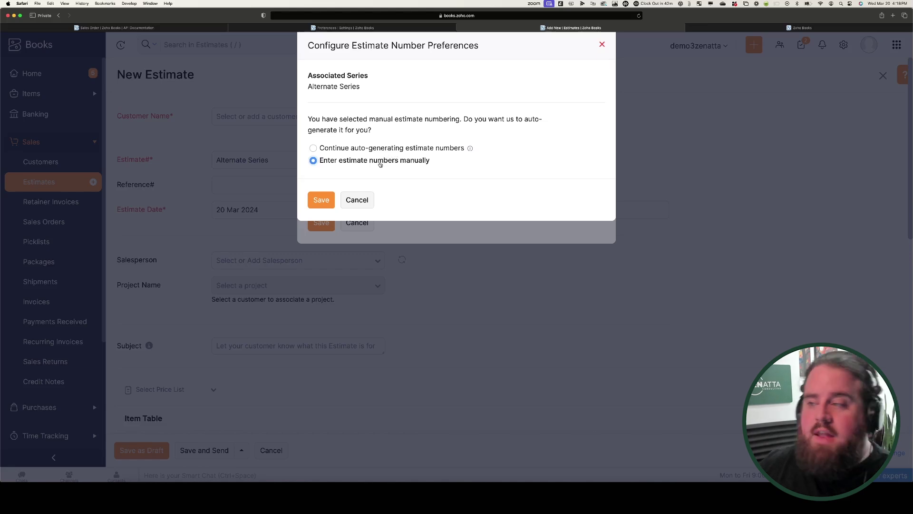
pyautogui.click(314, 148)
pyautogui.click(321, 258)
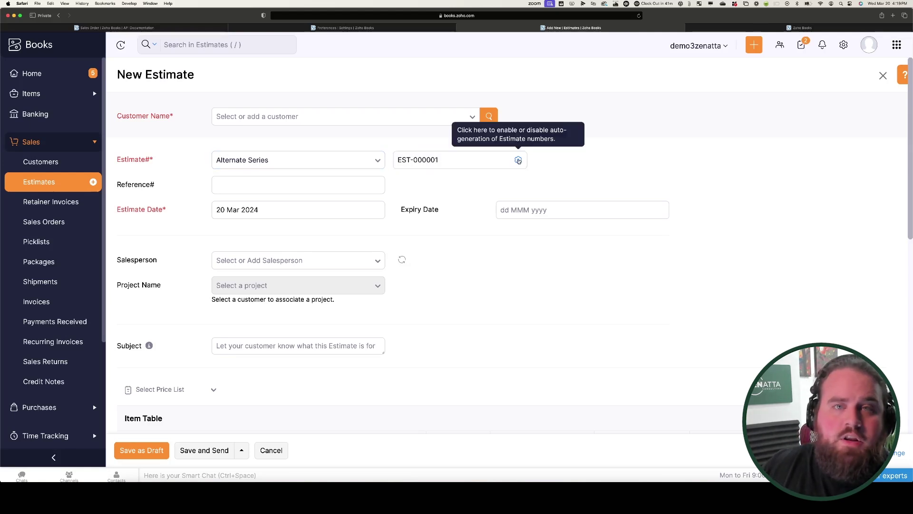
pyautogui.click(518, 161)
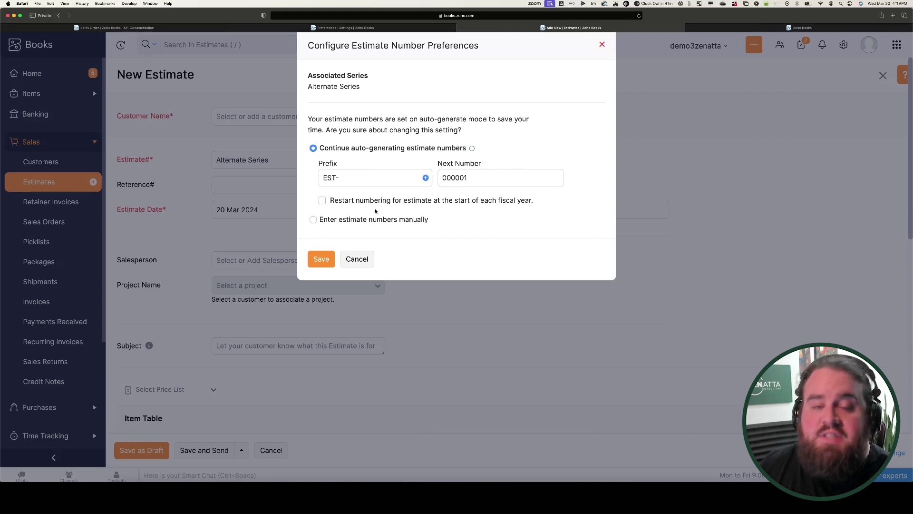
pyautogui.click(313, 220)
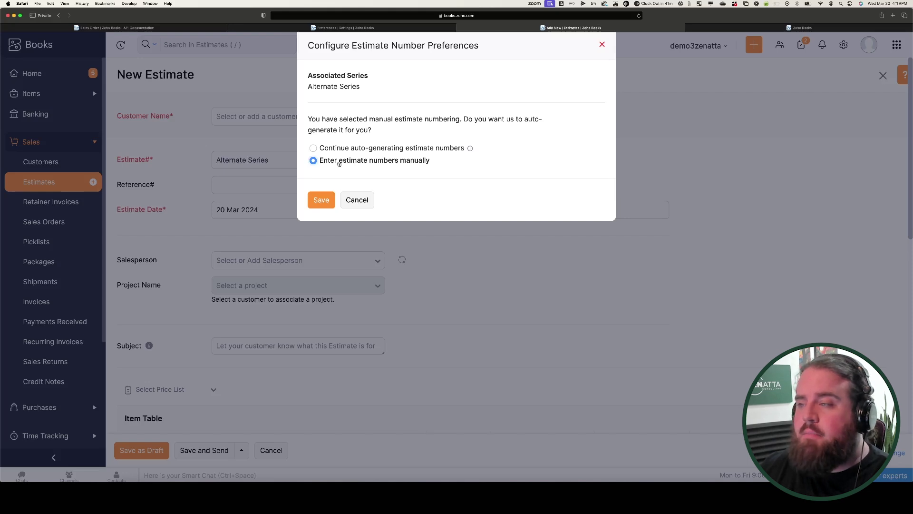
pyautogui.click(321, 200)
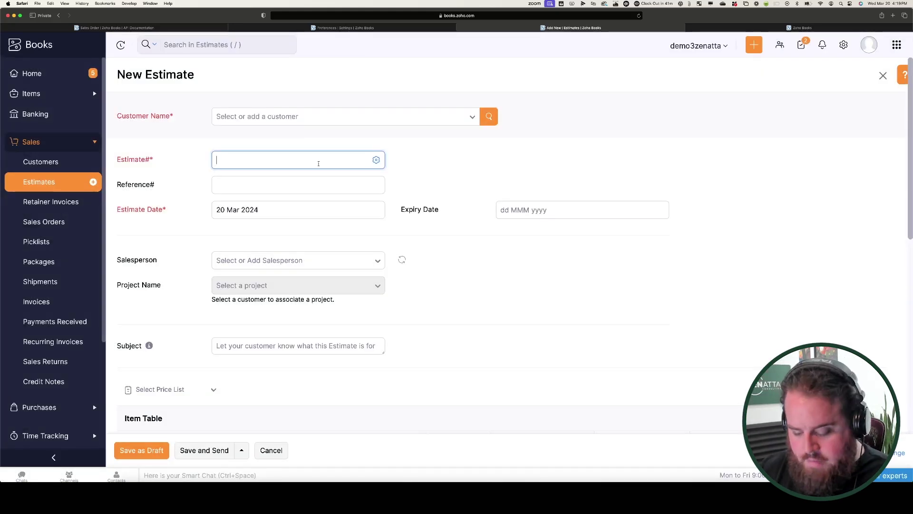
# - Replace the estimate number digits to give this estimate the one-off number EST-234
pyautogui.write('35')
pyautogui.press('BackSpace')
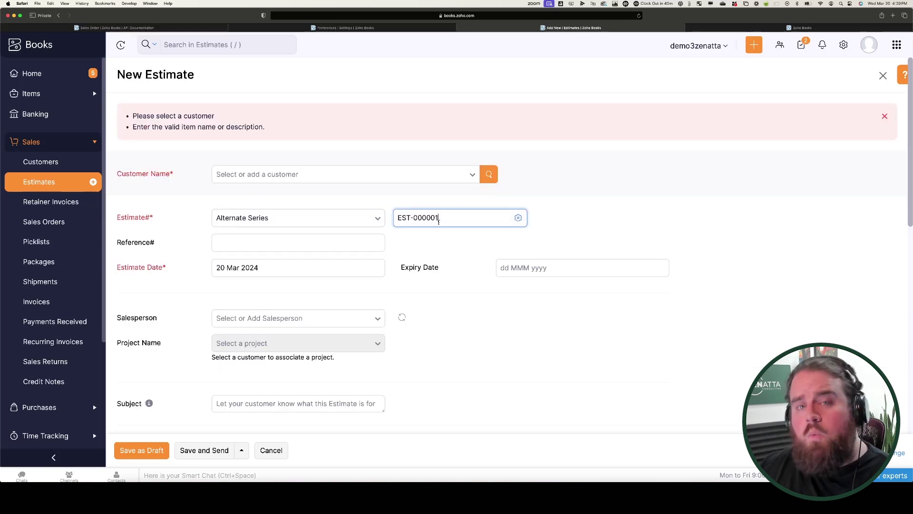
pyautogui.doubleClick(441, 220)
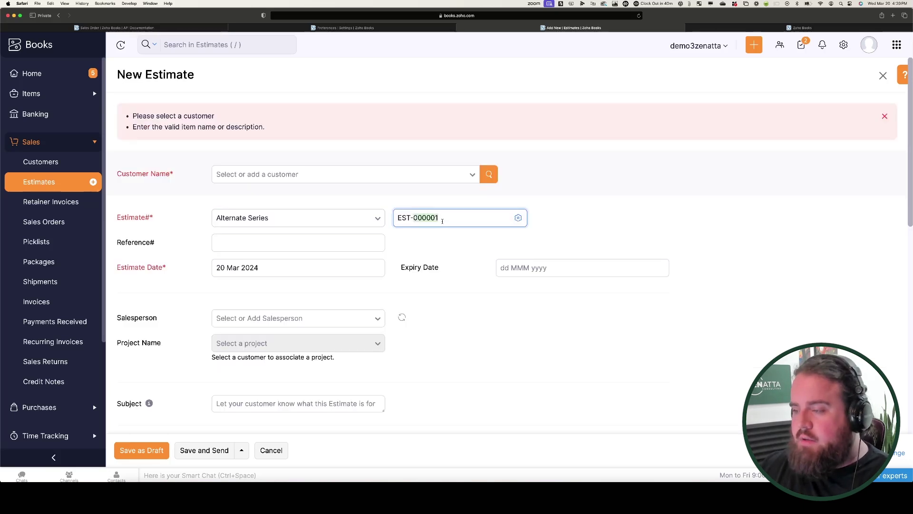
pyautogui.press('BackSpace')
pyautogui.press('Tab')
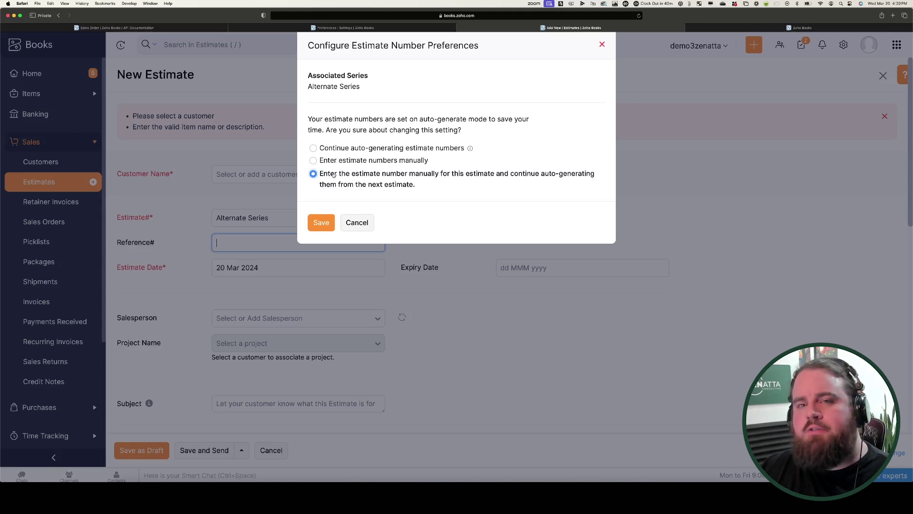
pyautogui.press('Return')
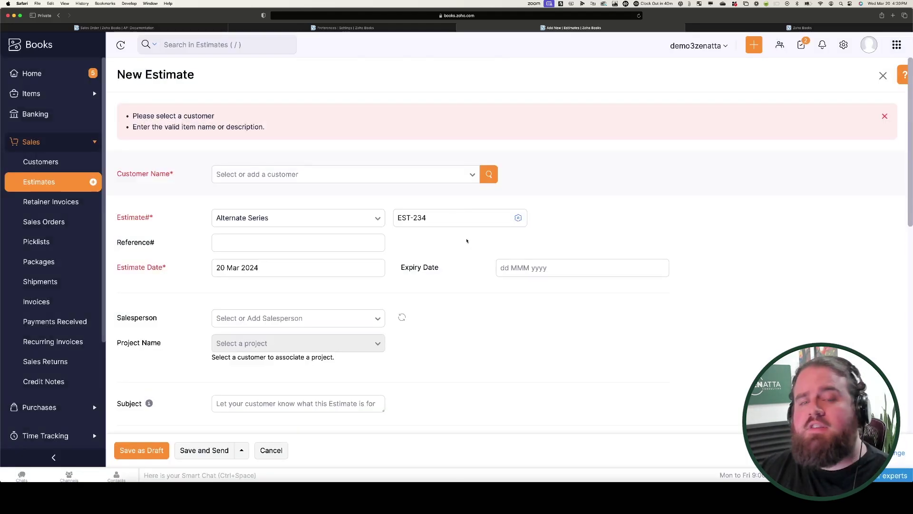